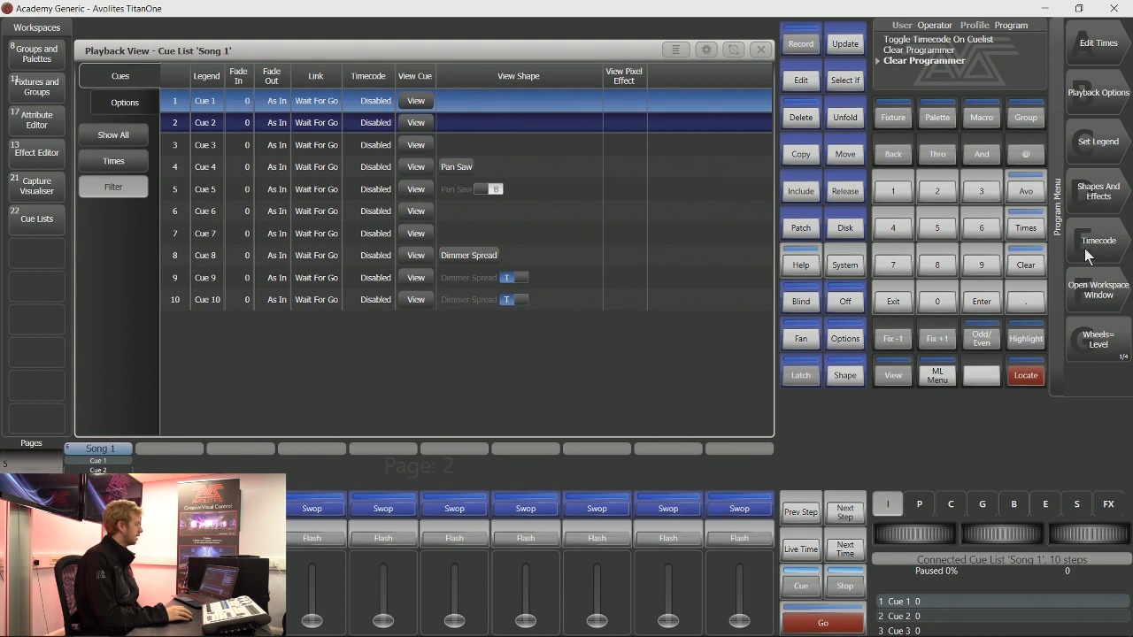
# - Enable the timecode timer and connect cue list 'Song 1' to timecode
pyautogui.click(1117, 252)
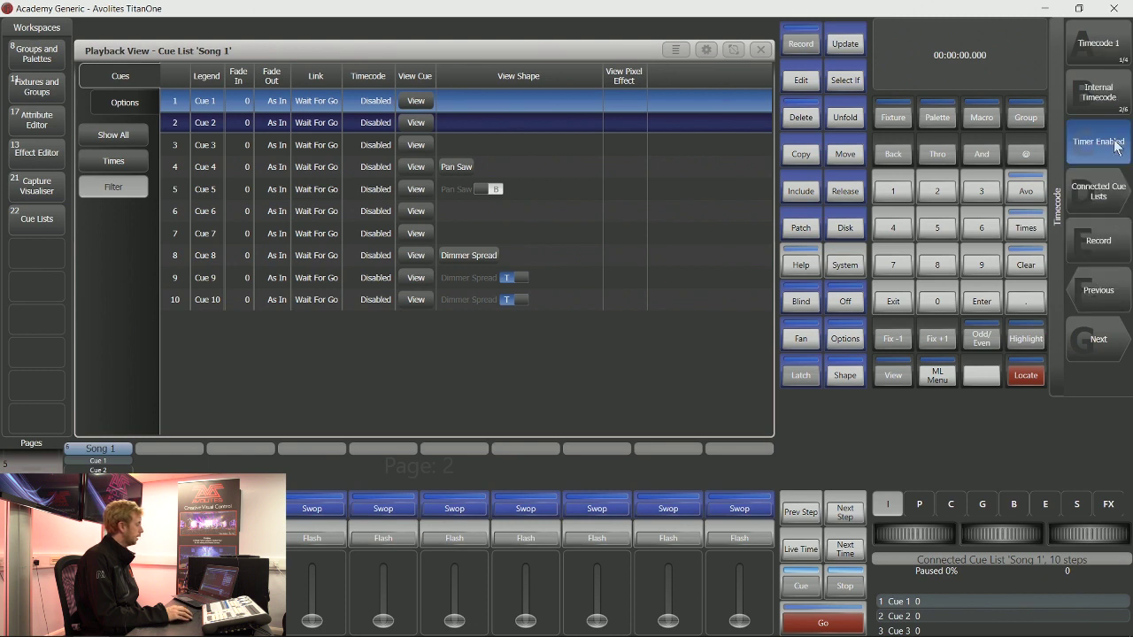
pyautogui.click(1122, 154)
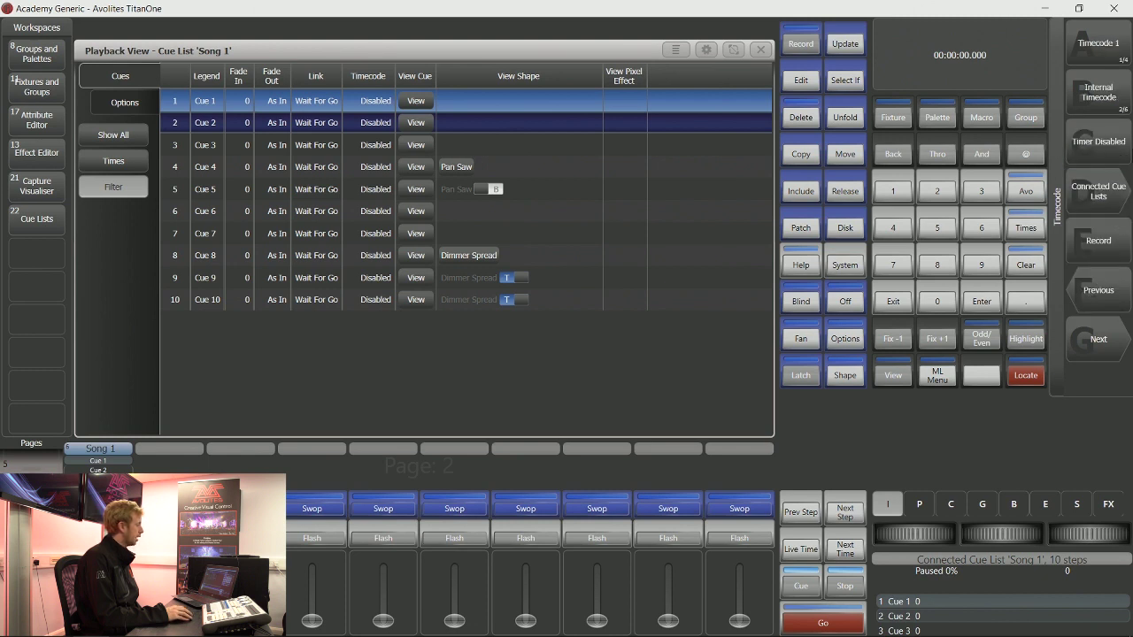
pyautogui.click(1121, 159)
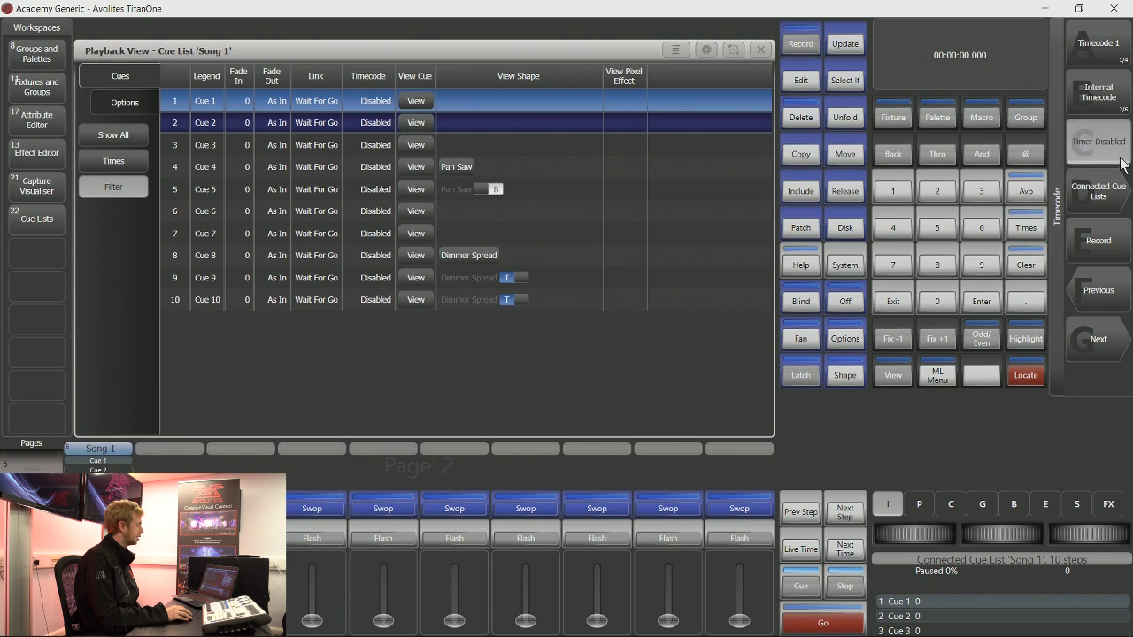
pyautogui.click(1122, 164)
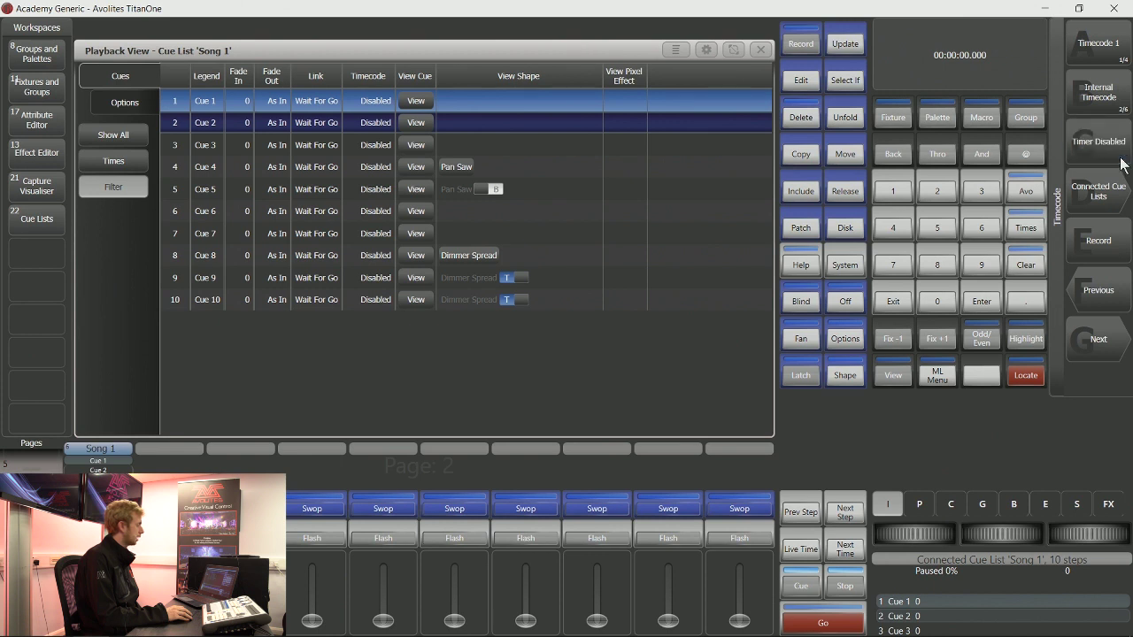
pyautogui.click(1123, 160)
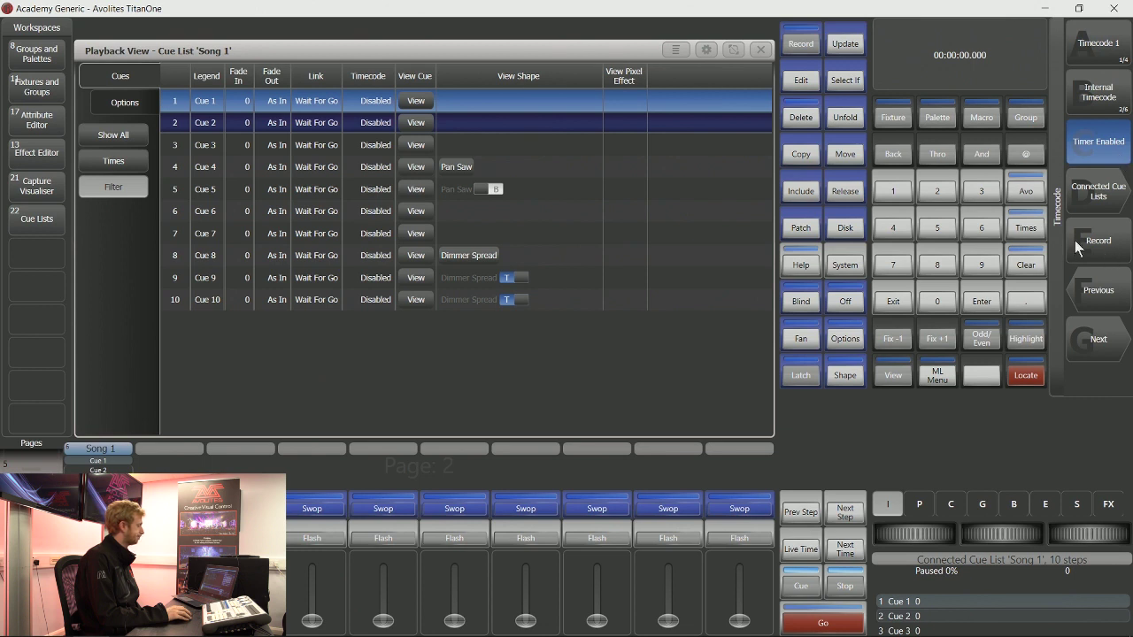
pyautogui.click(1117, 213)
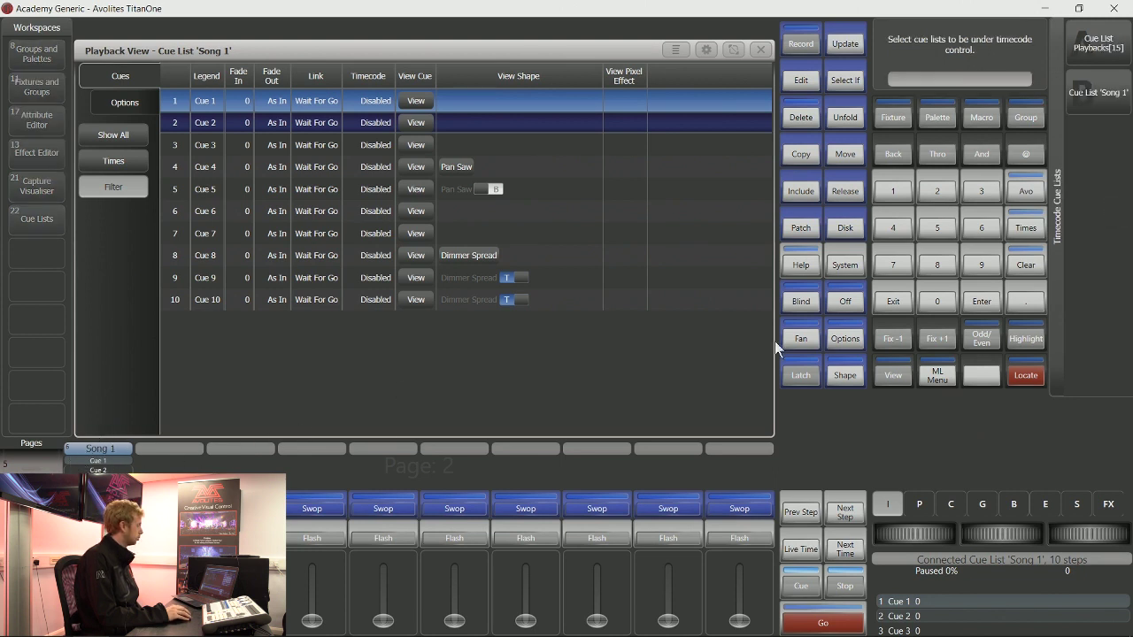
pyautogui.click(1112, 111)
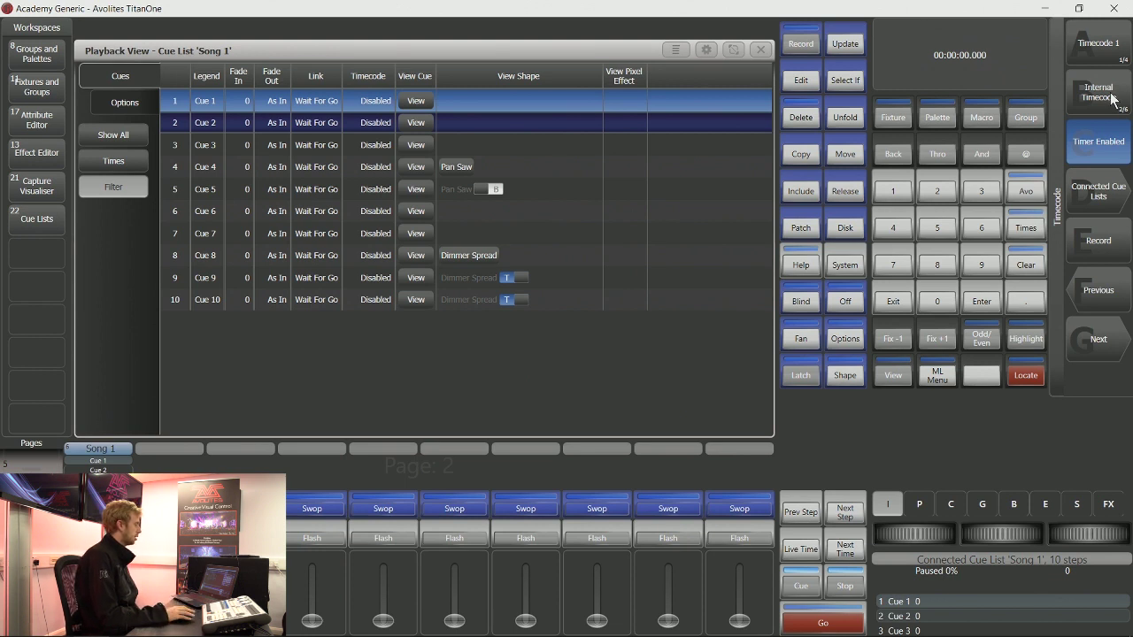
pyautogui.click(1113, 99)
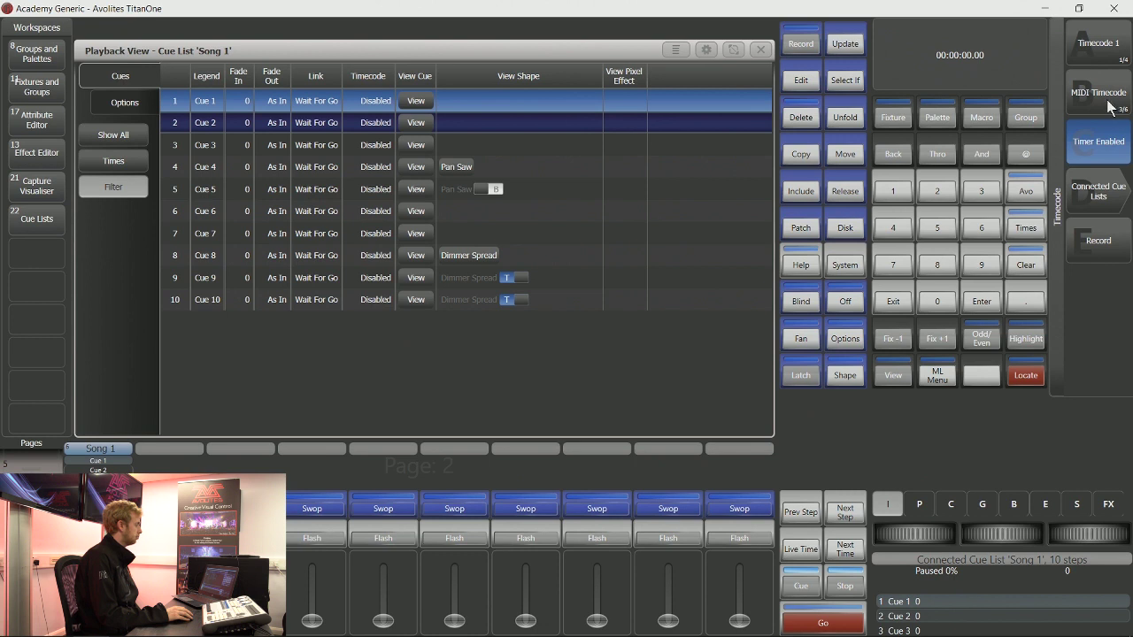
pyautogui.click(1111, 107)
pyautogui.click(1112, 108)
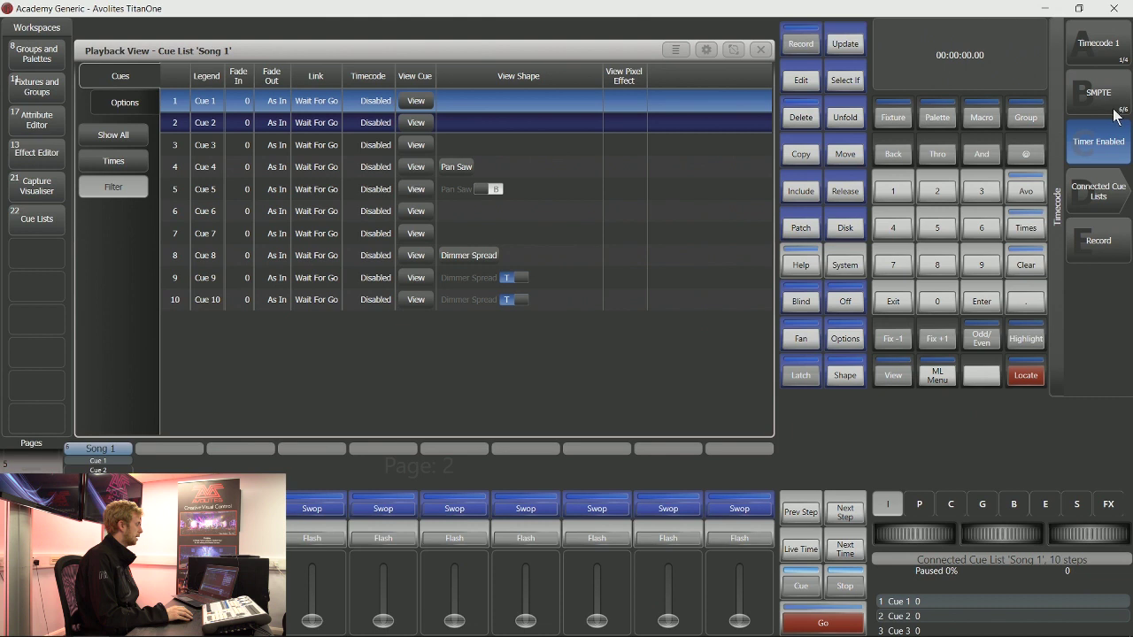
pyautogui.click(1115, 111)
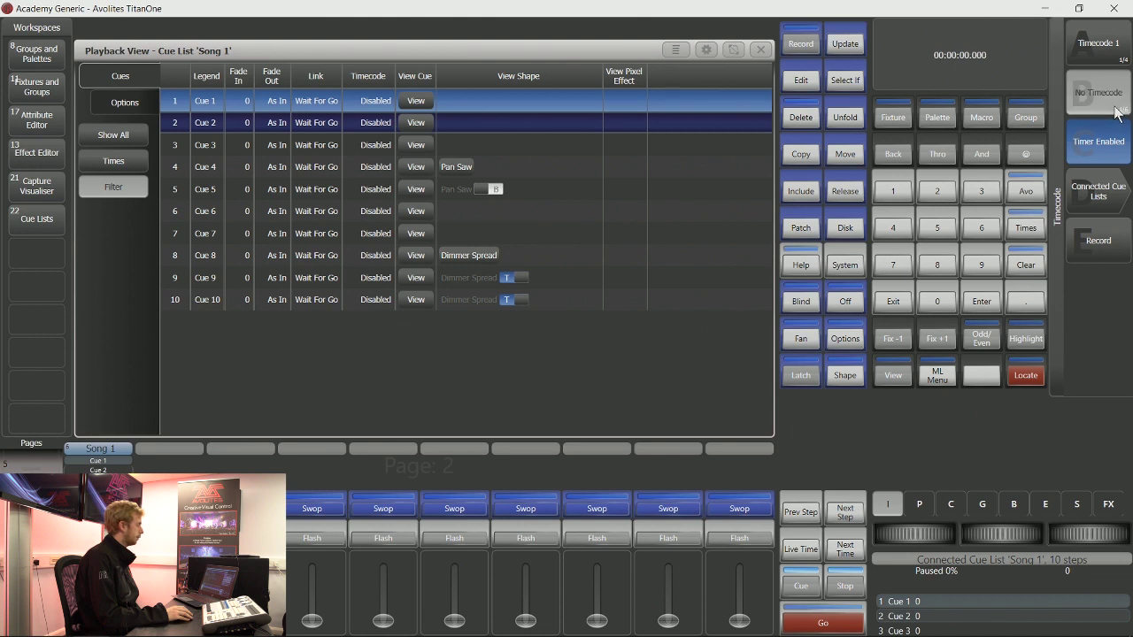
pyautogui.click(1115, 111)
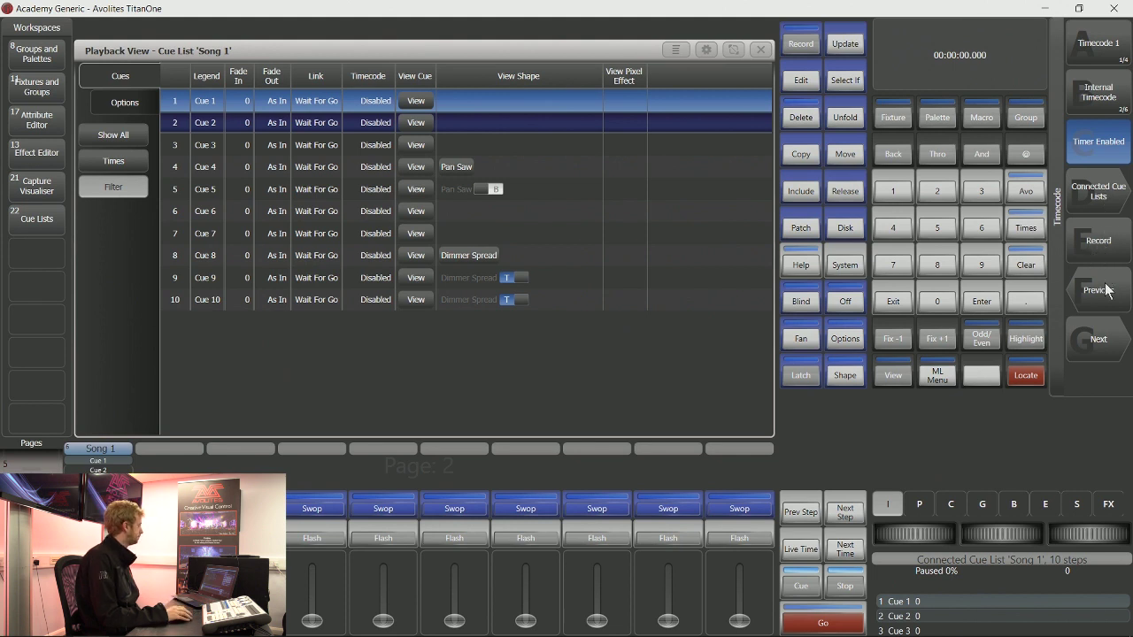
# - Select the Timecode column for all ten 'Song 1' cues and enable Timecode Cue Enabled on them
pyautogui.click(373, 78)
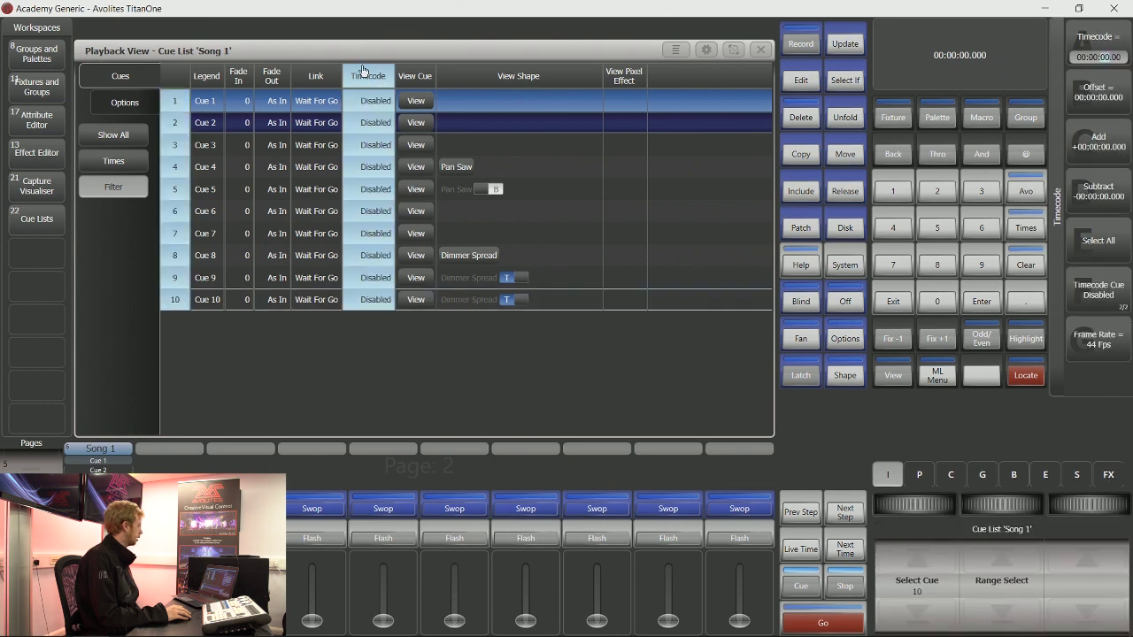
pyautogui.click(379, 123)
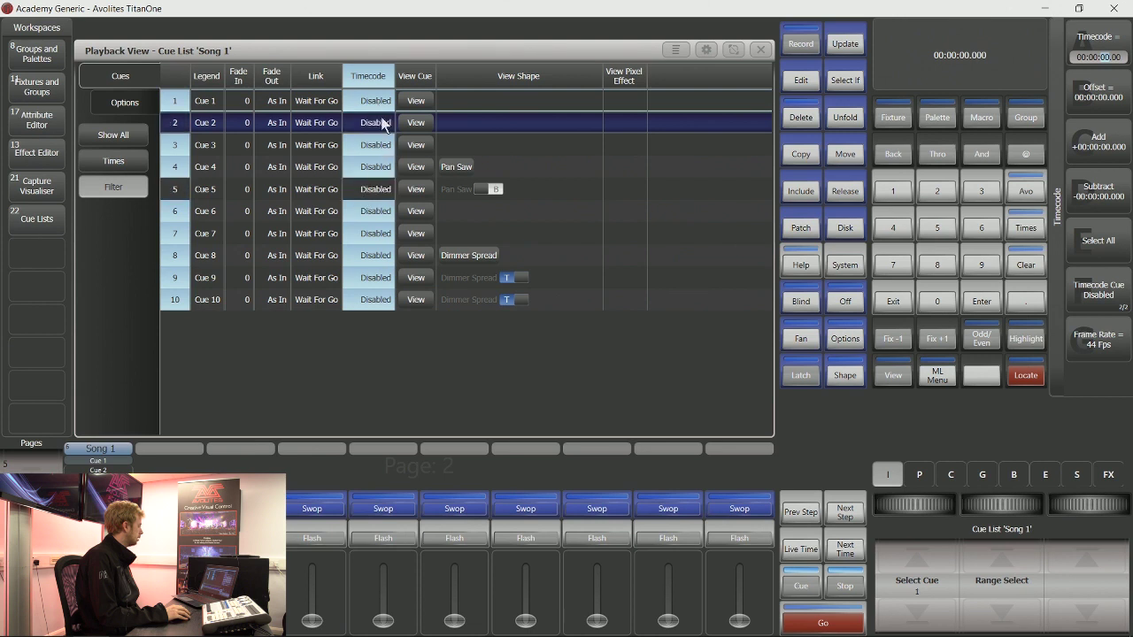
pyautogui.click(381, 83)
pyautogui.click(382, 80)
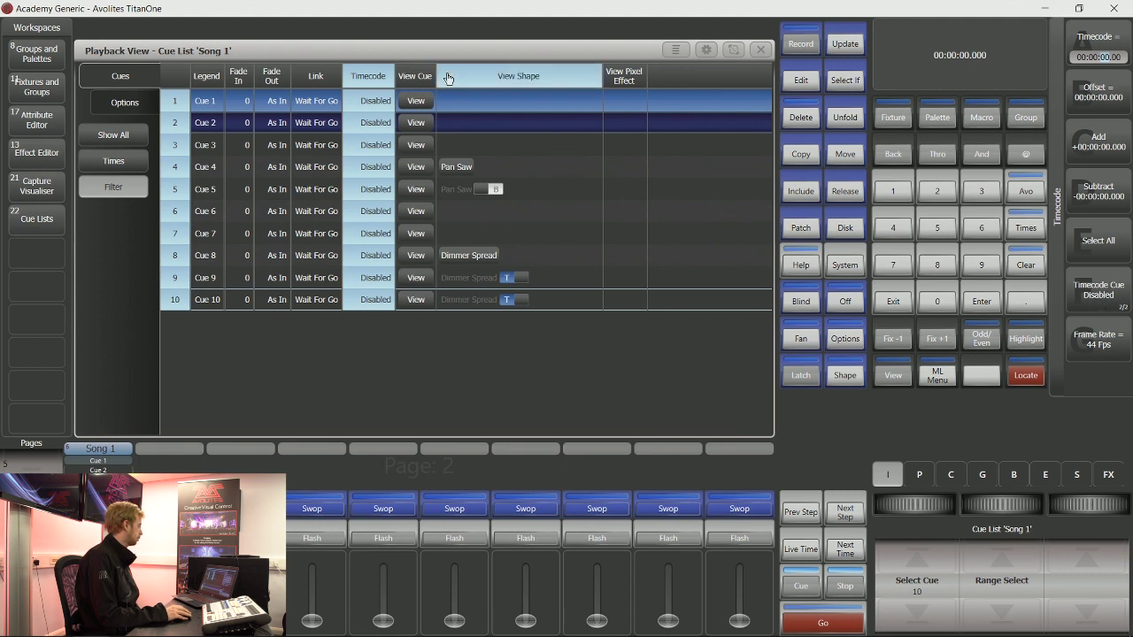
pyautogui.click(1087, 292)
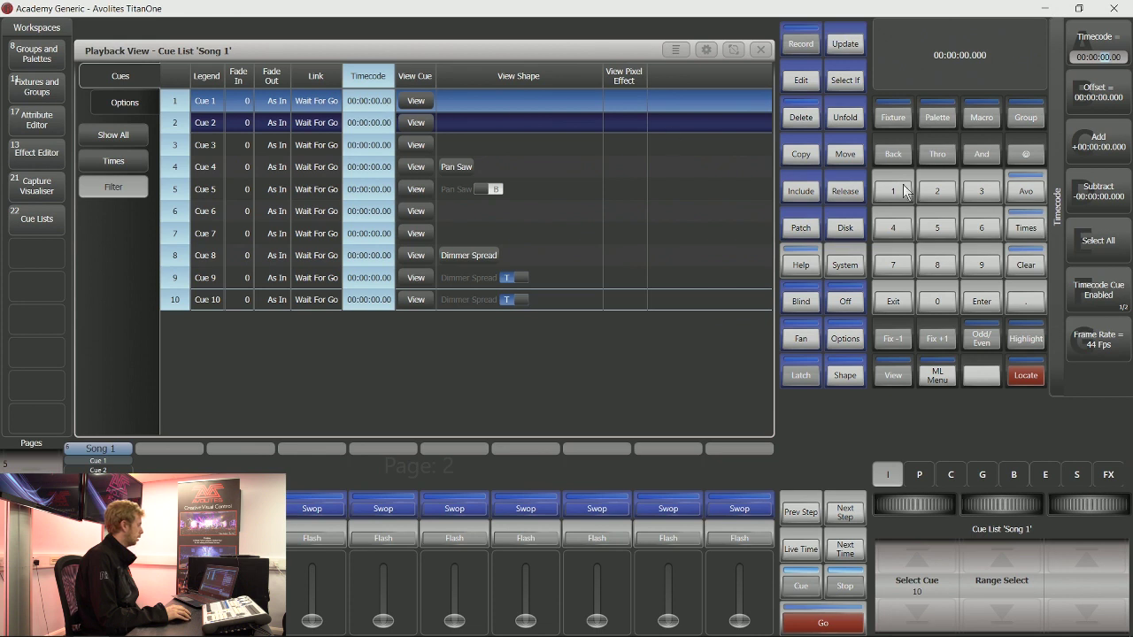
pyautogui.click(900, 292)
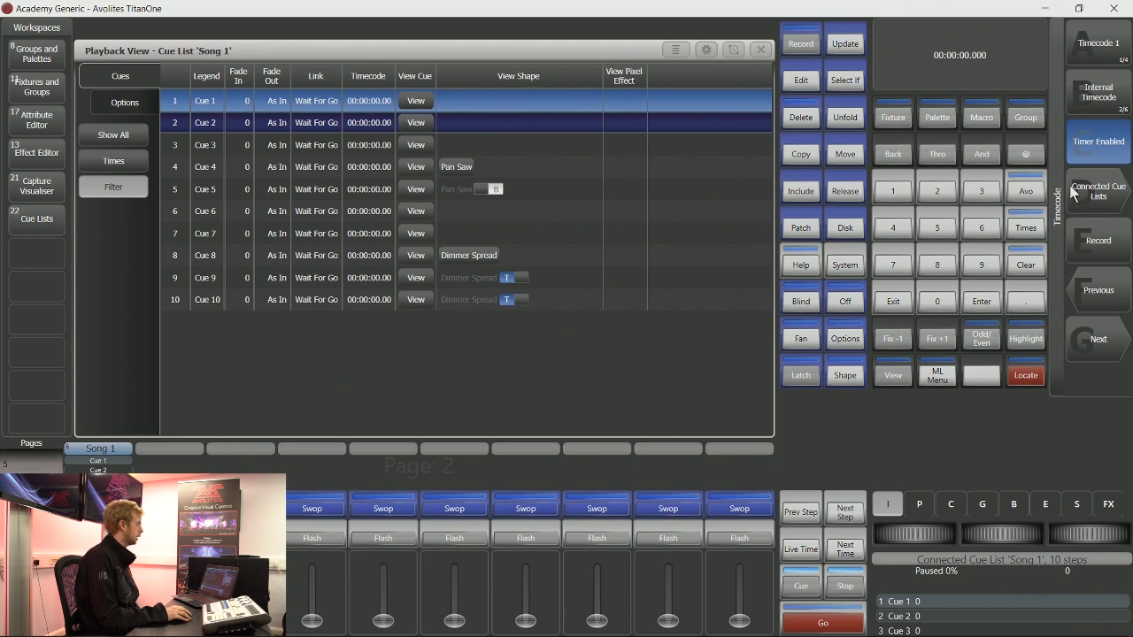
# - Arm timecode recording and start the internal clock running from 00:00:00.000
pyautogui.click(1116, 252)
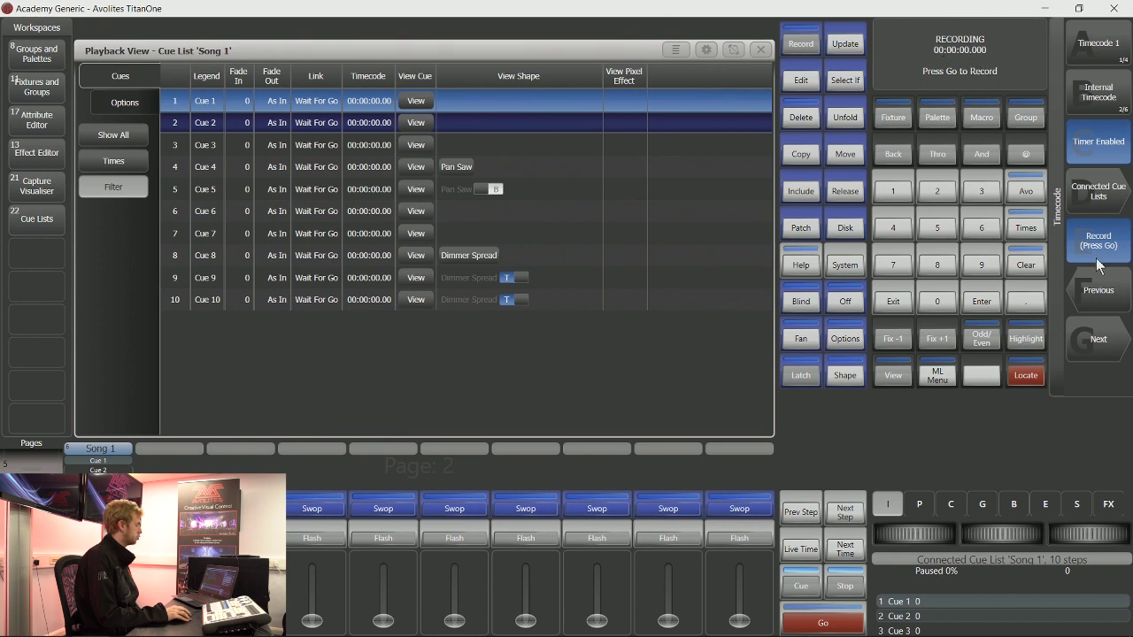
pyautogui.click(1114, 346)
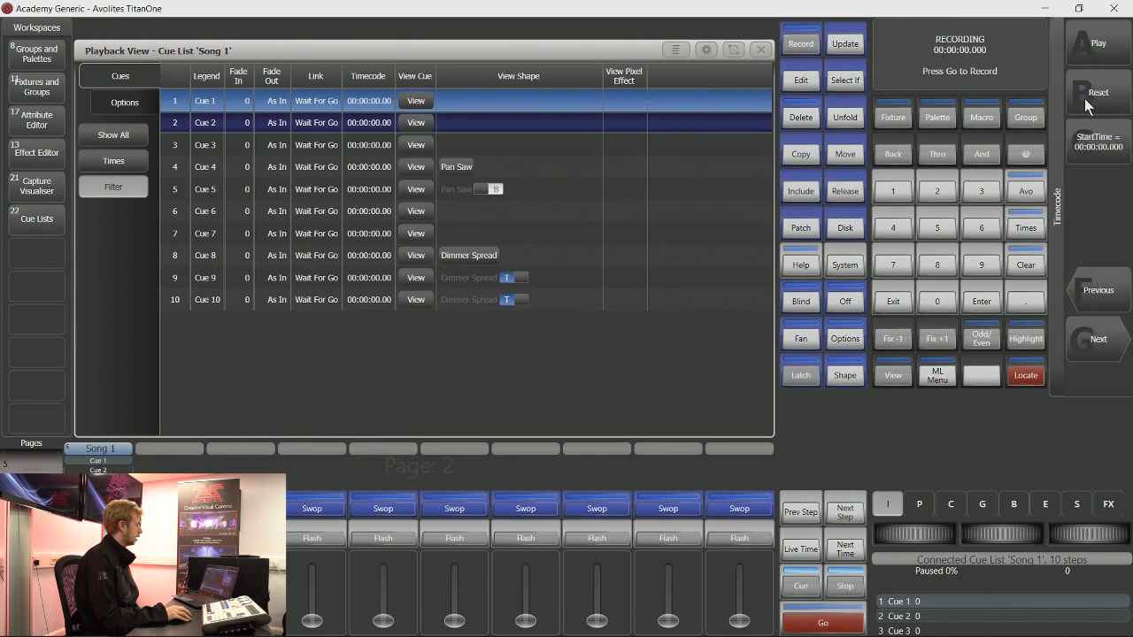
pyautogui.click(1107, 53)
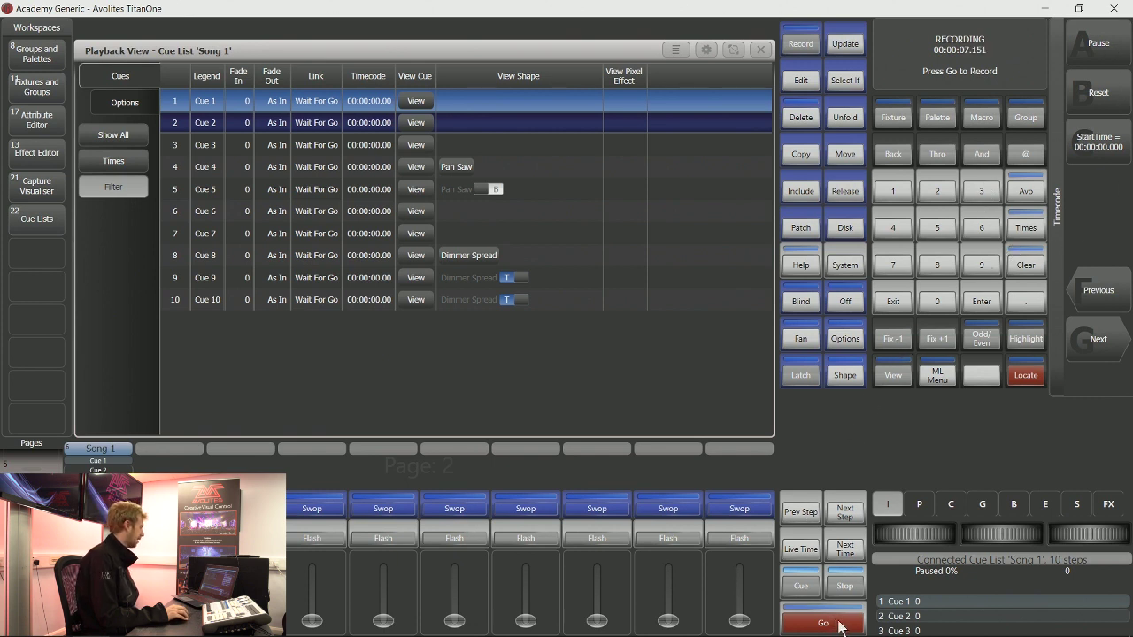
# - Record Go times for Cues 2–10 of Song 1, ending at 00:00:19.848, then pause the clock
pyautogui.click(832, 623)
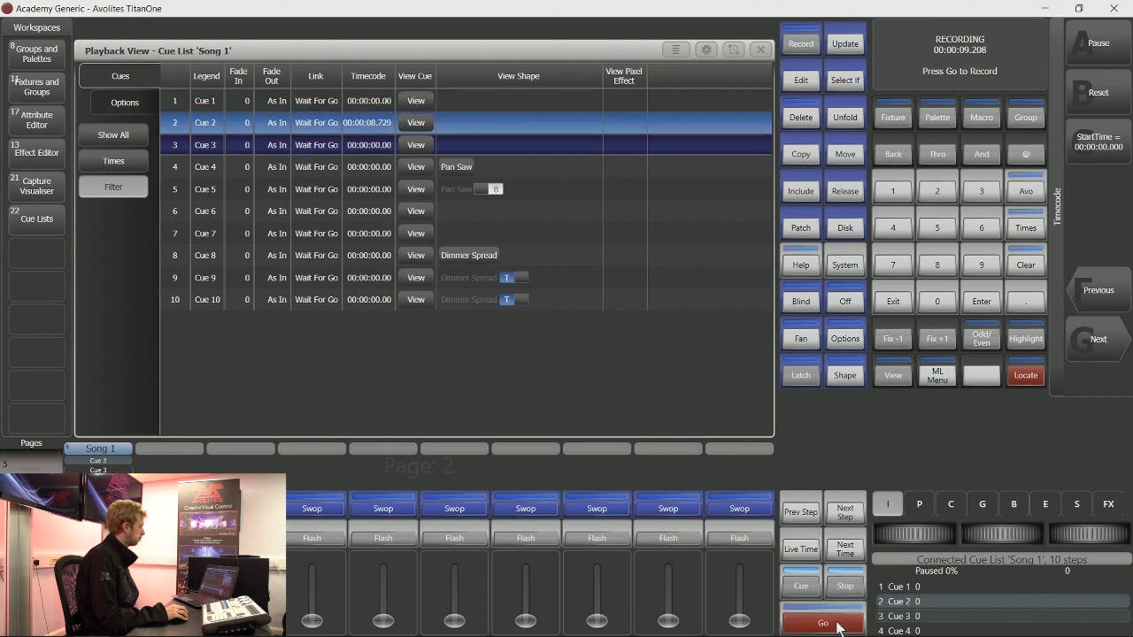
pyautogui.click(832, 623)
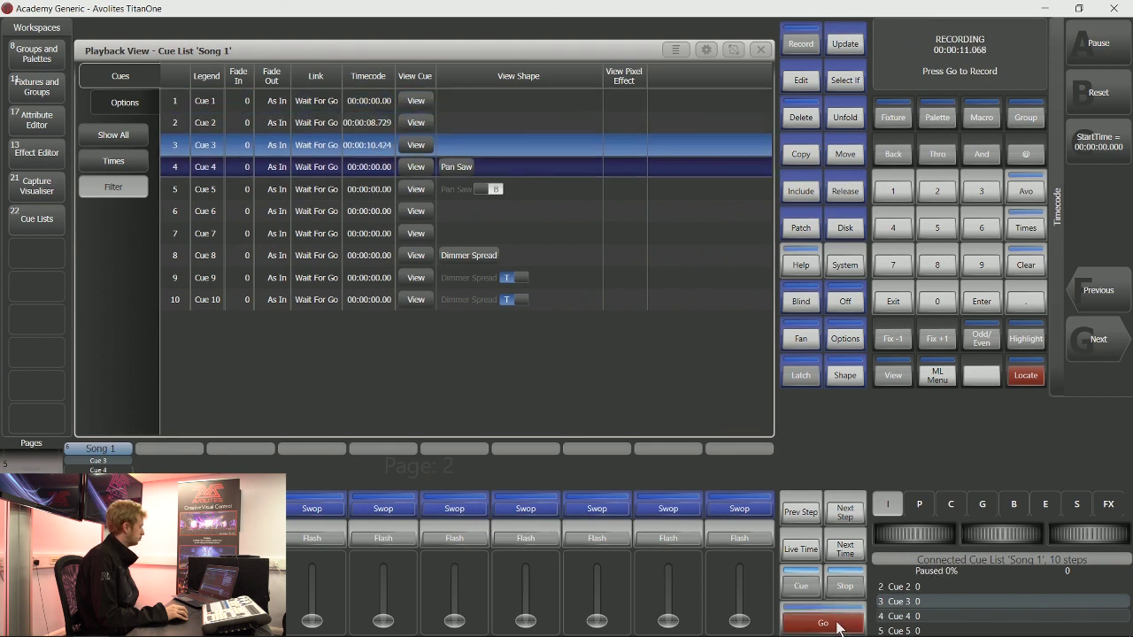
pyautogui.click(832, 623)
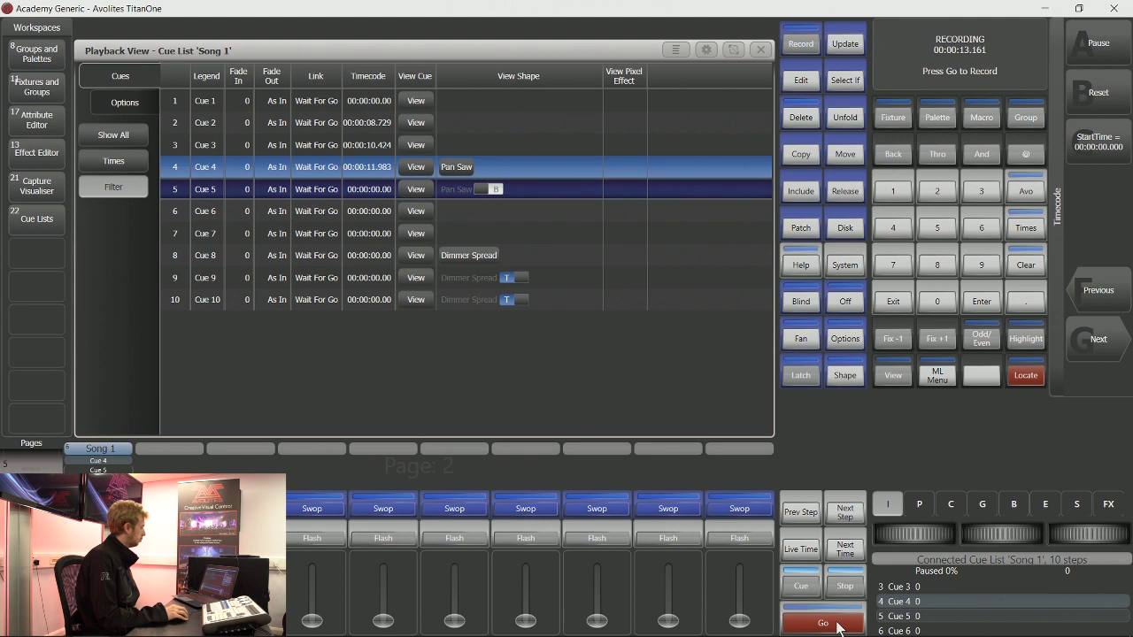
pyautogui.click(832, 623)
pyautogui.click(832, 623)
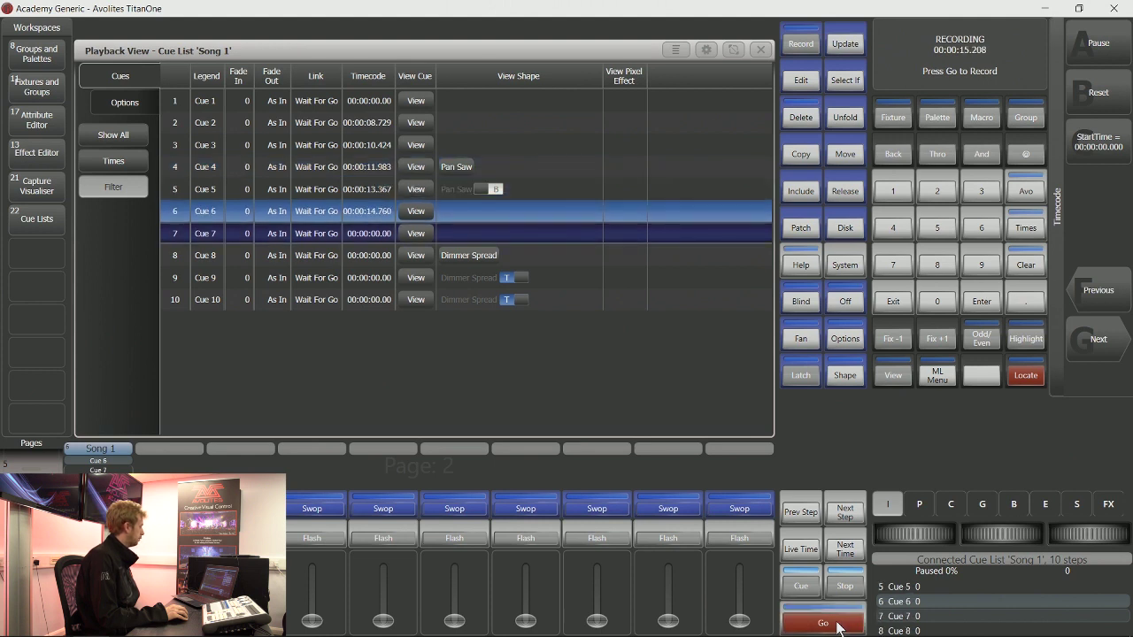
pyautogui.click(832, 623)
pyautogui.click(838, 625)
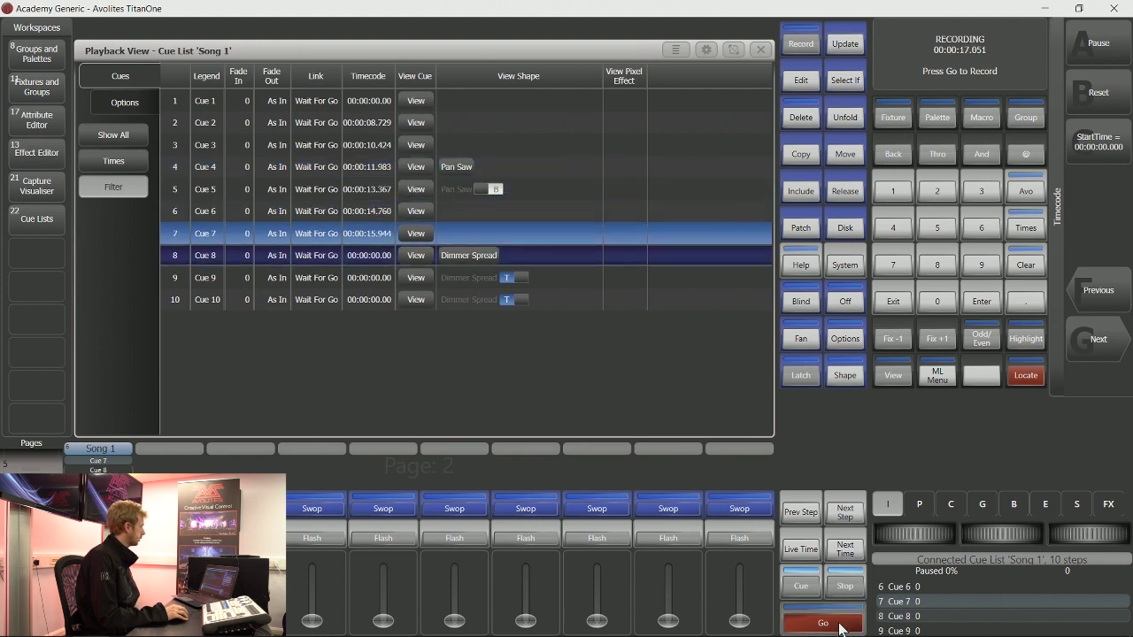
pyautogui.click(838, 625)
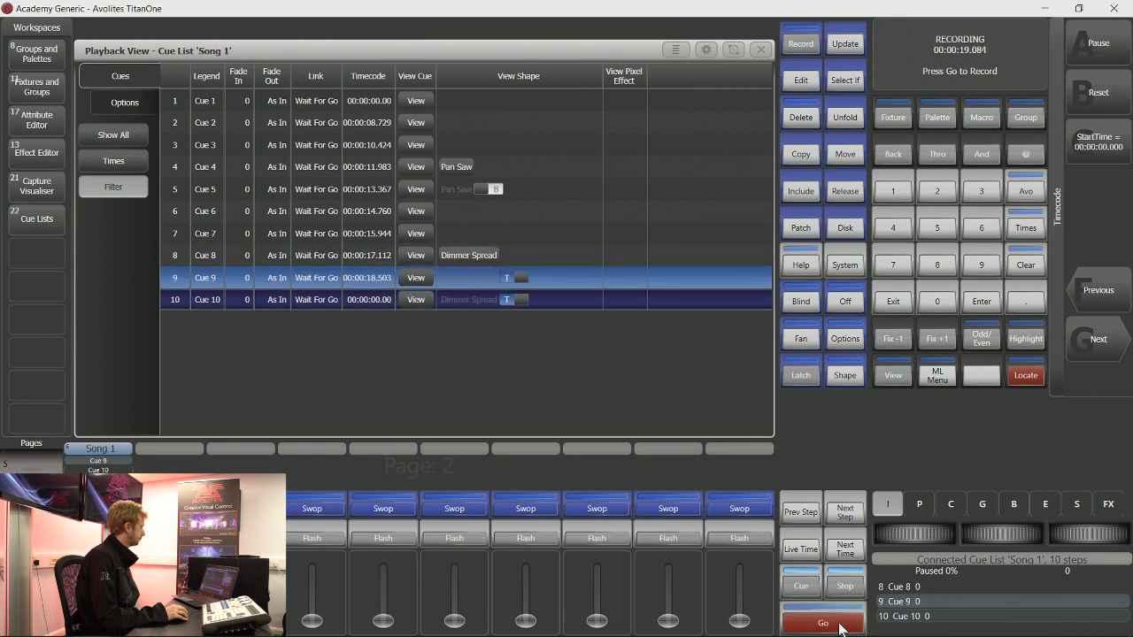
pyautogui.click(838, 626)
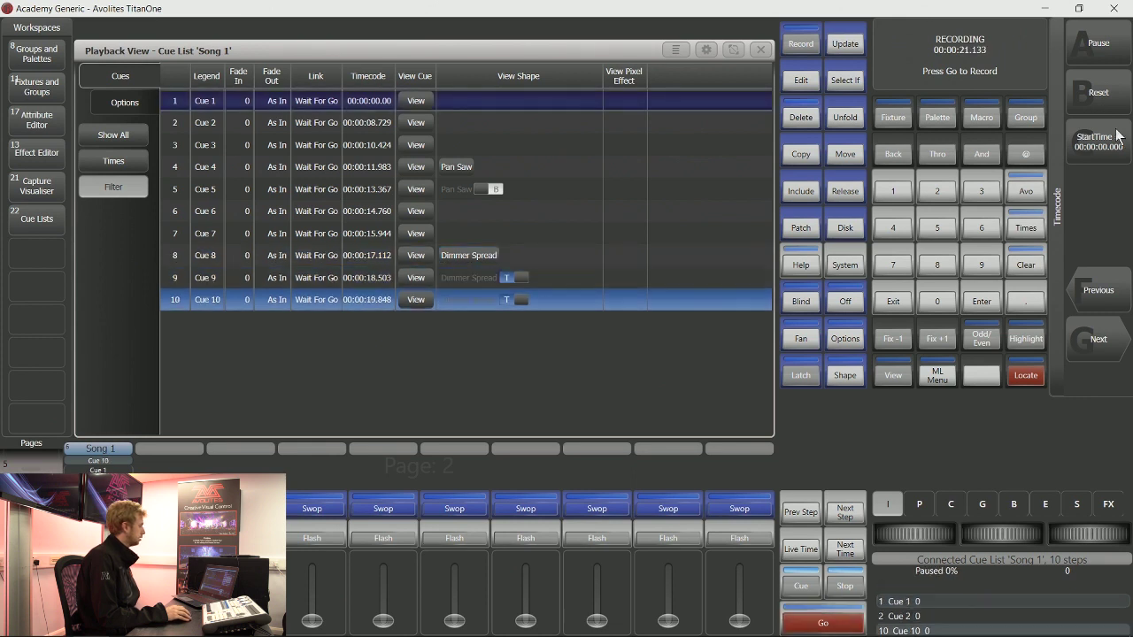
pyautogui.click(1117, 50)
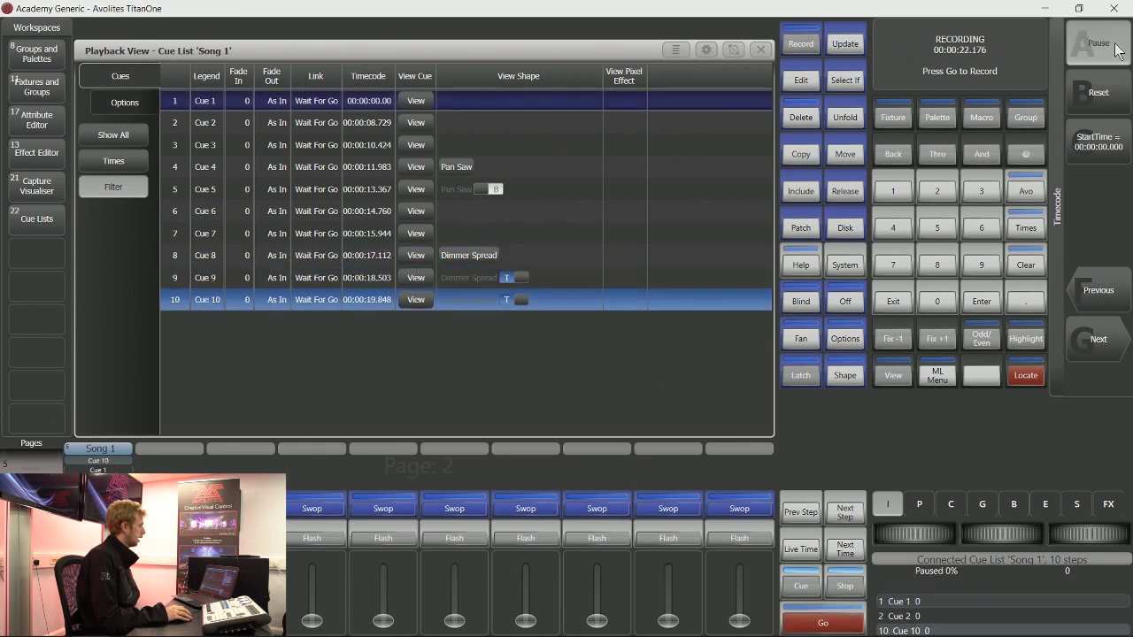
pyautogui.click(1112, 295)
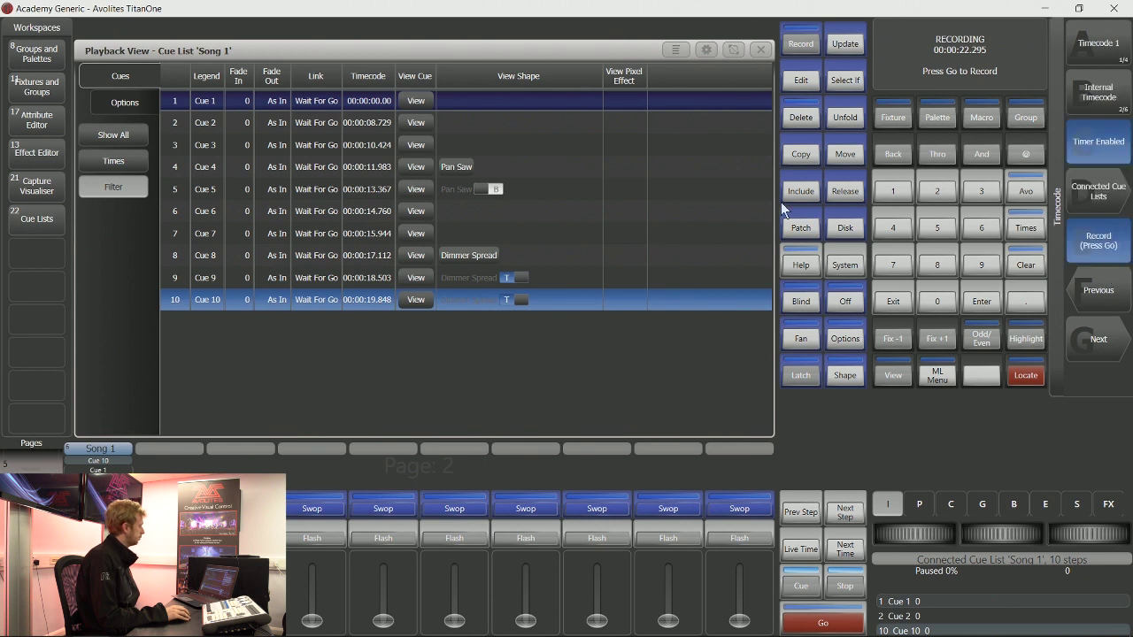
# - Leave record mode, reset the timecode clock to 00:00:00.000 and return Song 1 to Cue 1
pyautogui.click(1113, 251)
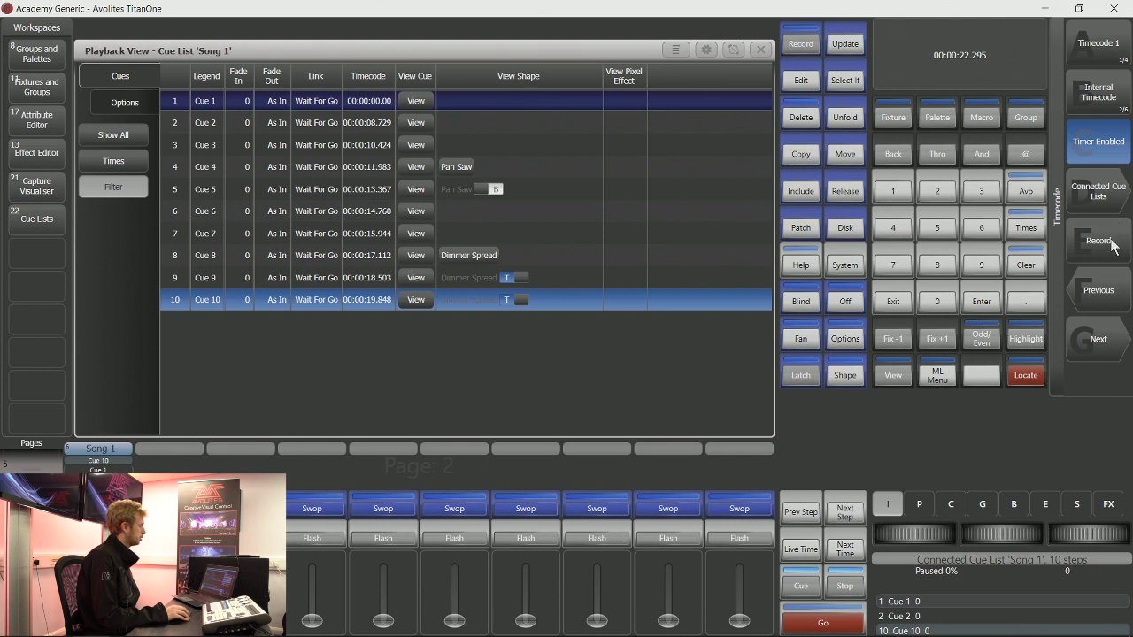
pyautogui.click(1106, 298)
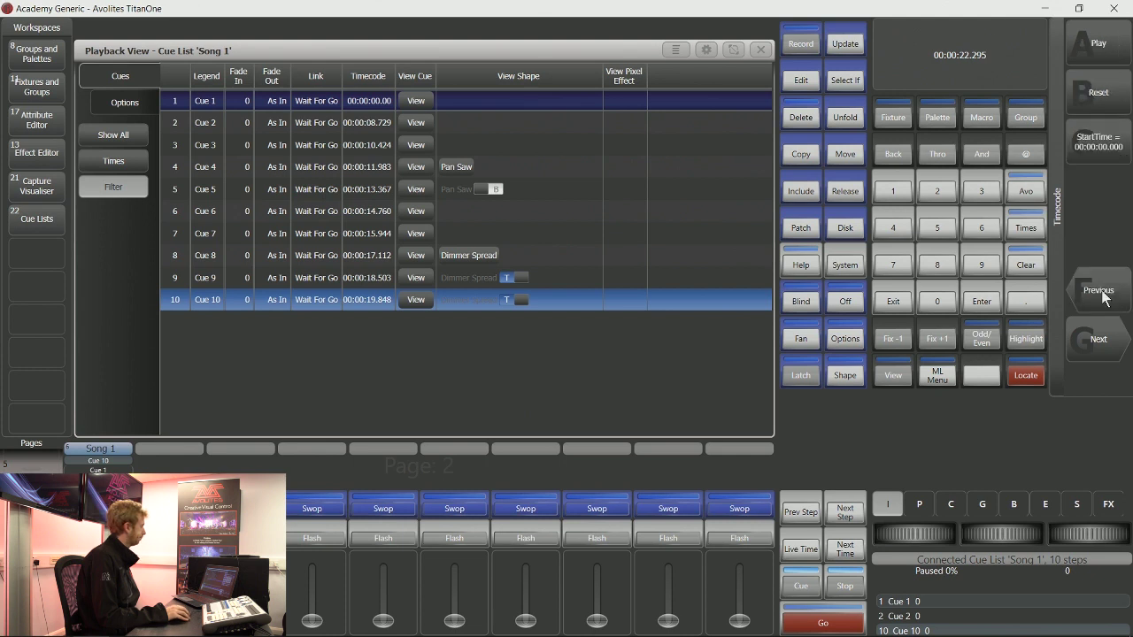
pyautogui.click(1105, 97)
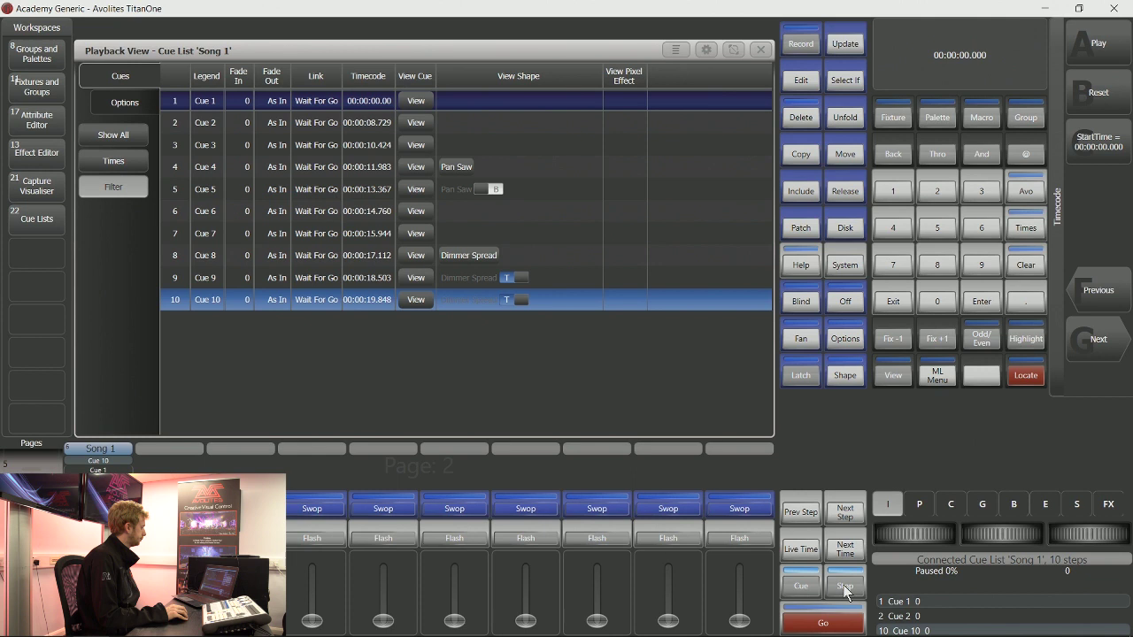
pyautogui.click(838, 625)
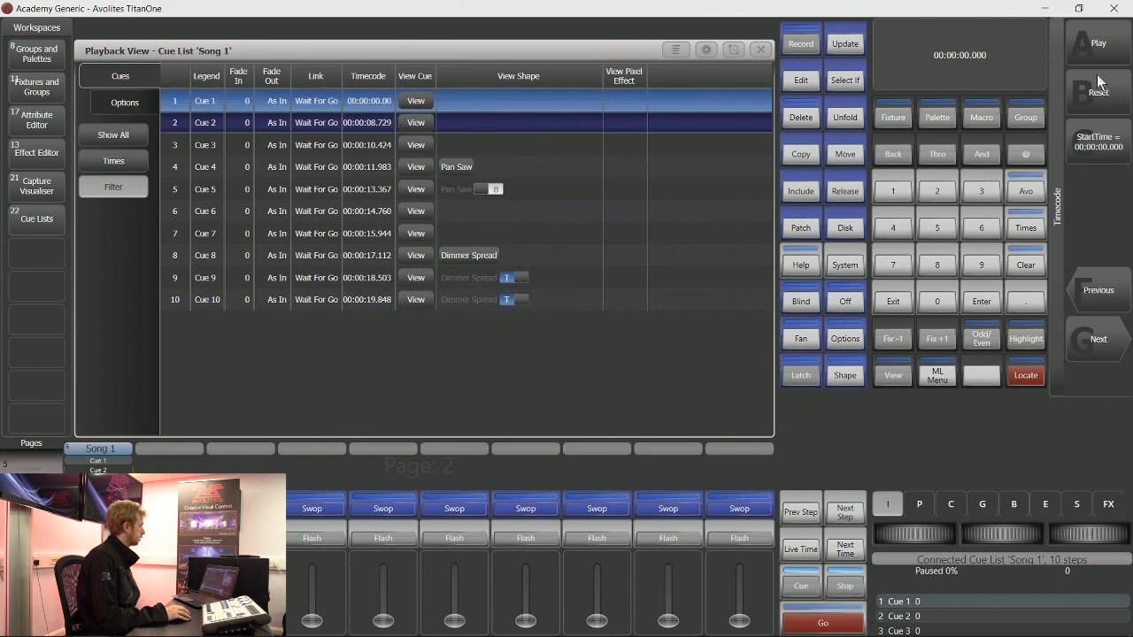
pyautogui.click(705, 50)
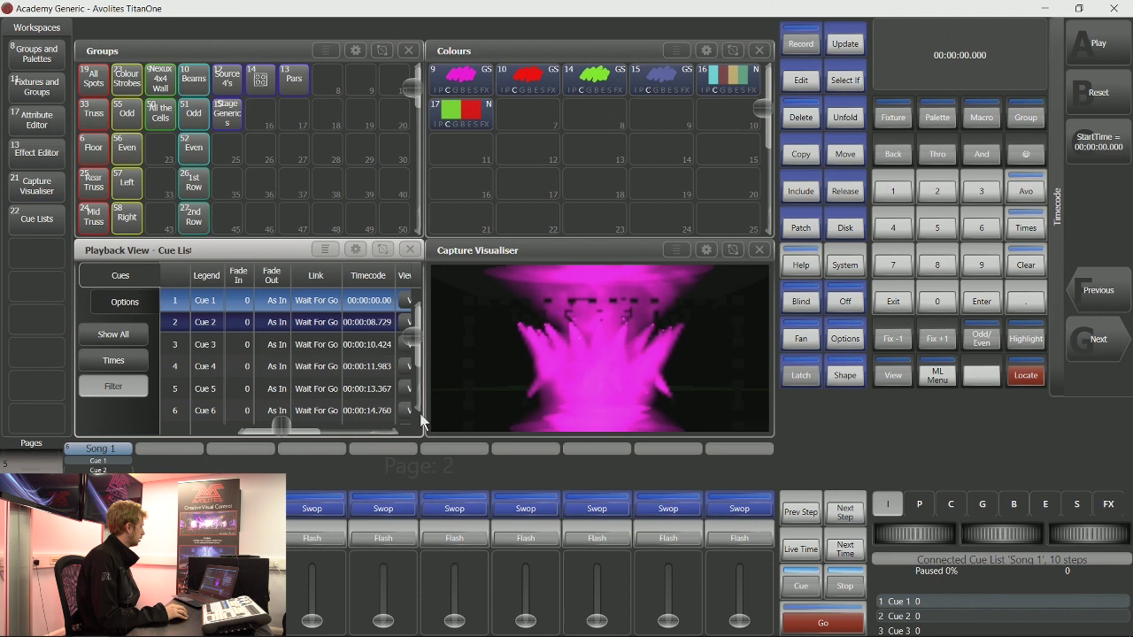
# - Play the internal timecode so 'Song 1' cues fire automatically, reaching Cue 5 at 00:00:13.968
pyautogui.click(1105, 46)
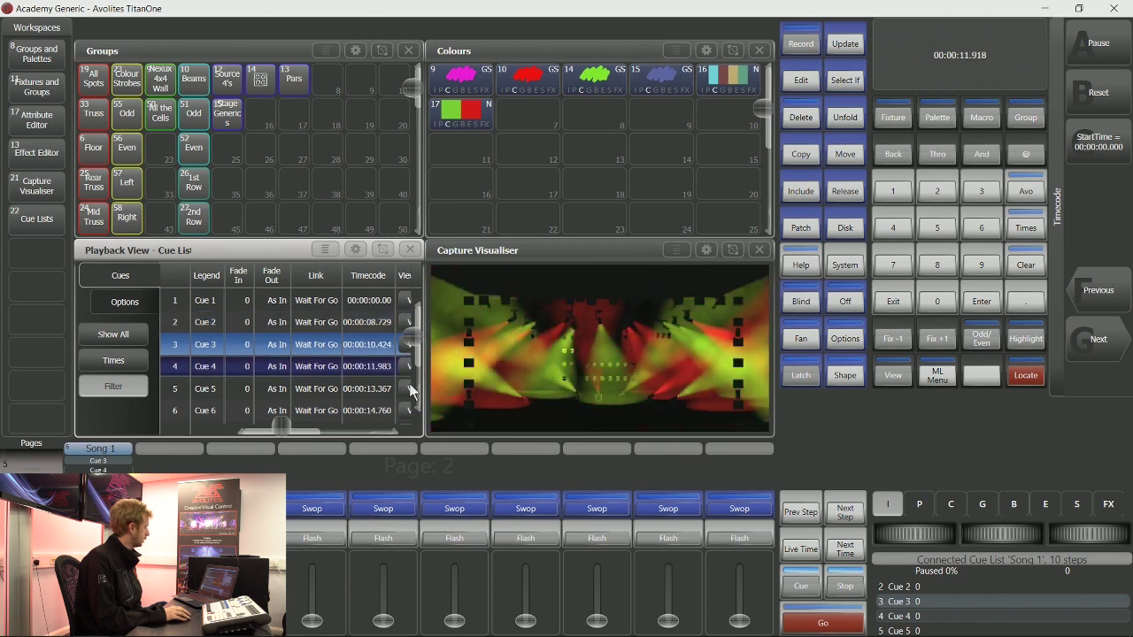
pyautogui.moveTo(410, 347); pyautogui.dragTo(414, 372)
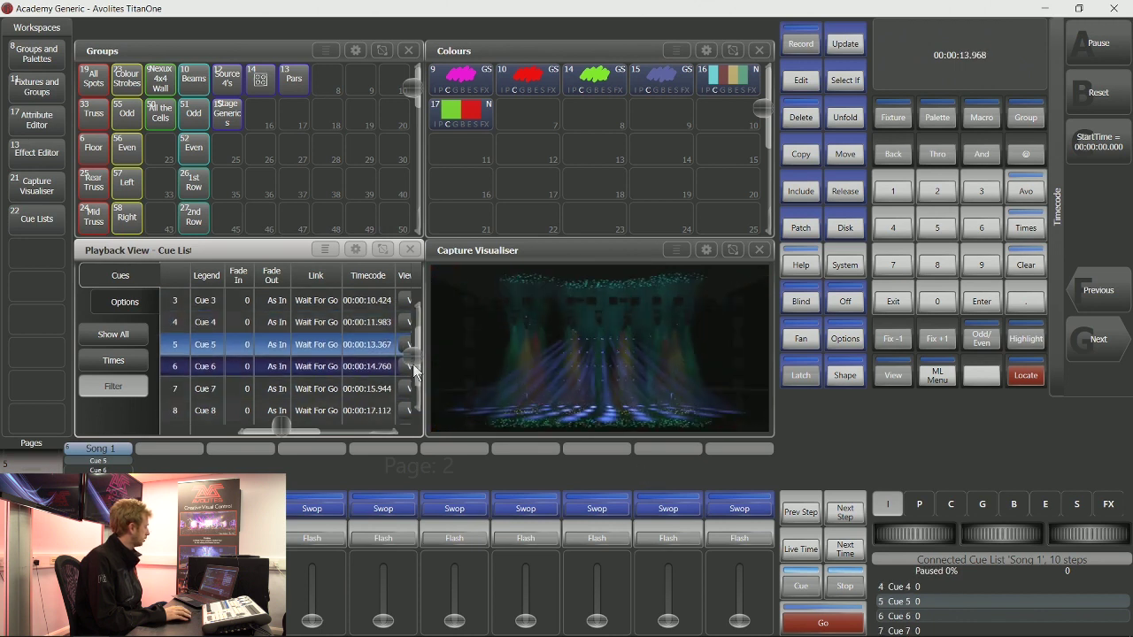